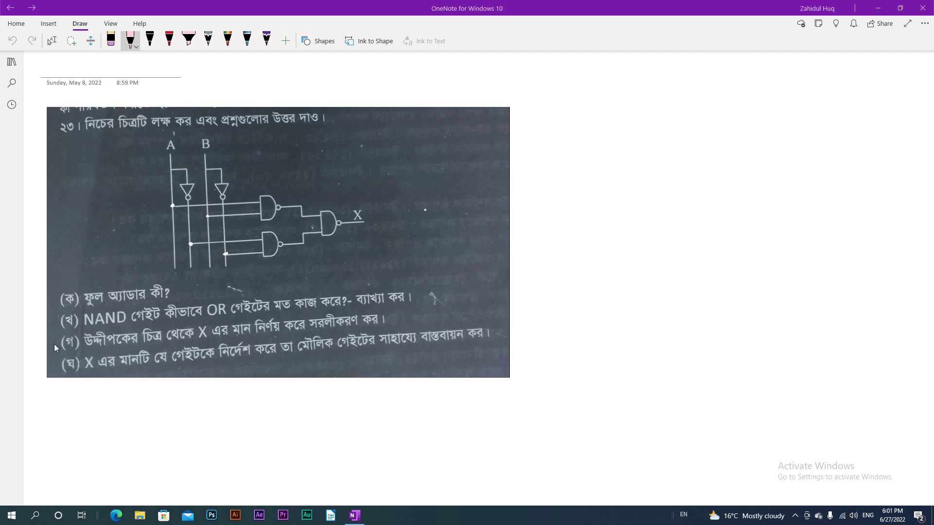
Tick question (গ) with a pink check mark and label the upper NAND gate's output
{"action": "left_click_drag", "start_coordinate": [51, 342], "coordinate": [76, 333]}
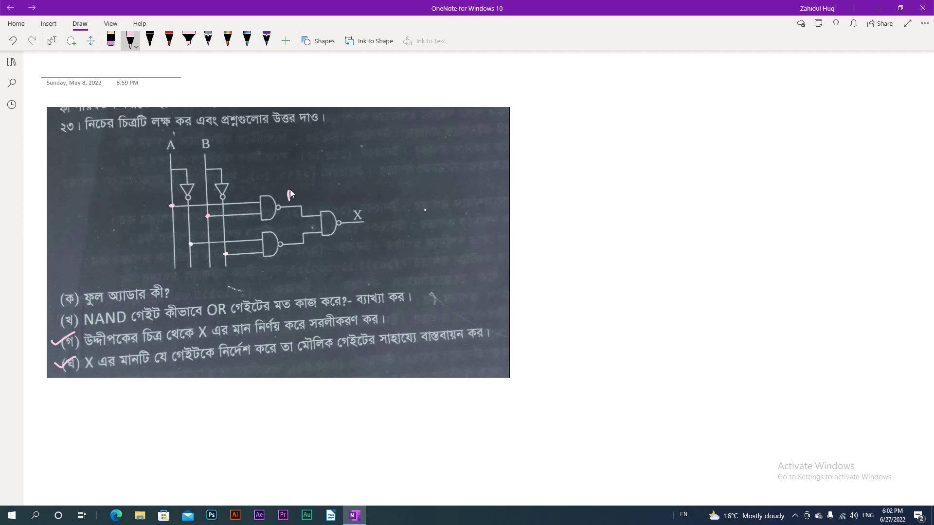
{"action": "mouse_move", "coordinate": [289, 197]}
{"action": "left_mouse_down"}
{"action": "mouse_move", "coordinate": [305, 195]}
{"action": "mouse_move", "coordinate": [302, 183]}
{"action": "left_mouse_up"}
Label the lower NAND output and write X = (AB̄)·(ĀB̄) under one long overbar in pink
{"action": "left_click_drag", "start_coordinate": [293, 258], "coordinate": [300, 257]}
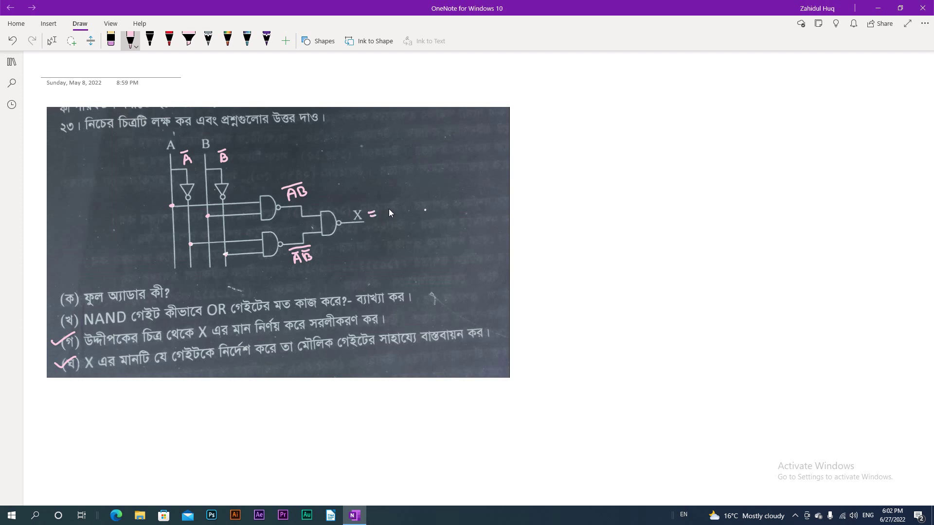
{"action": "left_click_drag", "start_coordinate": [389, 213], "coordinate": [407, 212]}
{"action": "left_click_drag", "start_coordinate": [430, 202], "coordinate": [437, 200]}
{"action": "left_click_drag", "start_coordinate": [420, 186], "coordinate": [451, 183]}
{"action": "left_click_drag", "start_coordinate": [381, 191], "coordinate": [439, 173]}
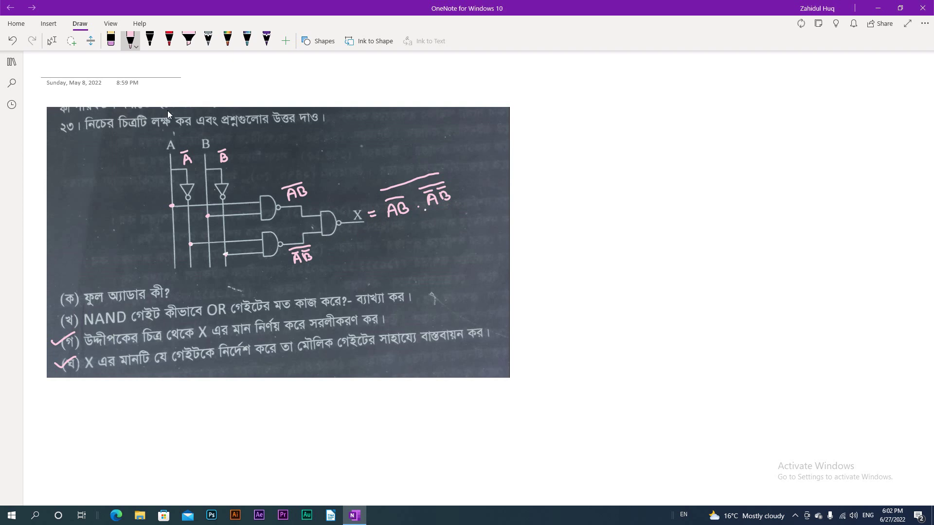
In black ink, write x = overline(AB̄·ĀB̄) as the first line beside the photo
{"action": "left_click", "coordinate": [150, 39]}
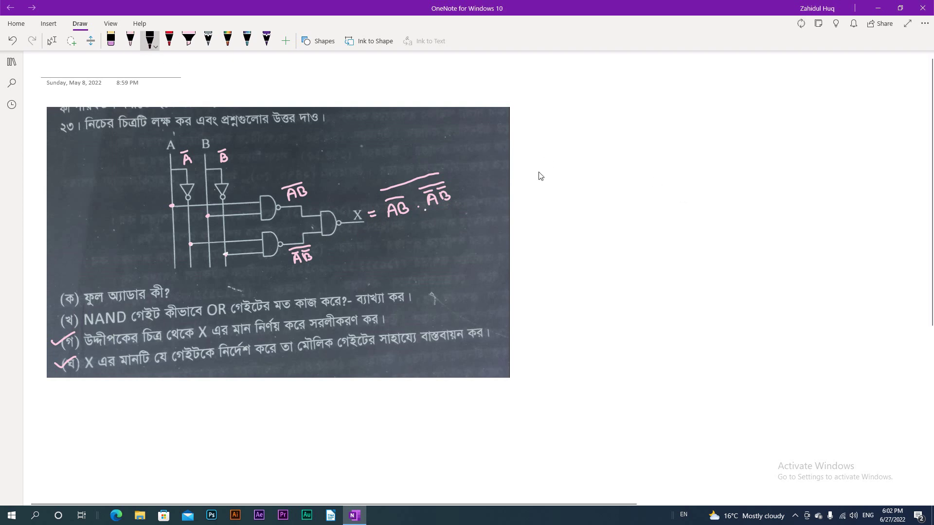
{"action": "mouse_move", "coordinate": [541, 167]}
{"action": "left_mouse_down"}
{"action": "mouse_move", "coordinate": [534, 176]}
{"action": "mouse_move", "coordinate": [546, 166]}
{"action": "mouse_move", "coordinate": [552, 177]}
{"action": "left_mouse_up"}
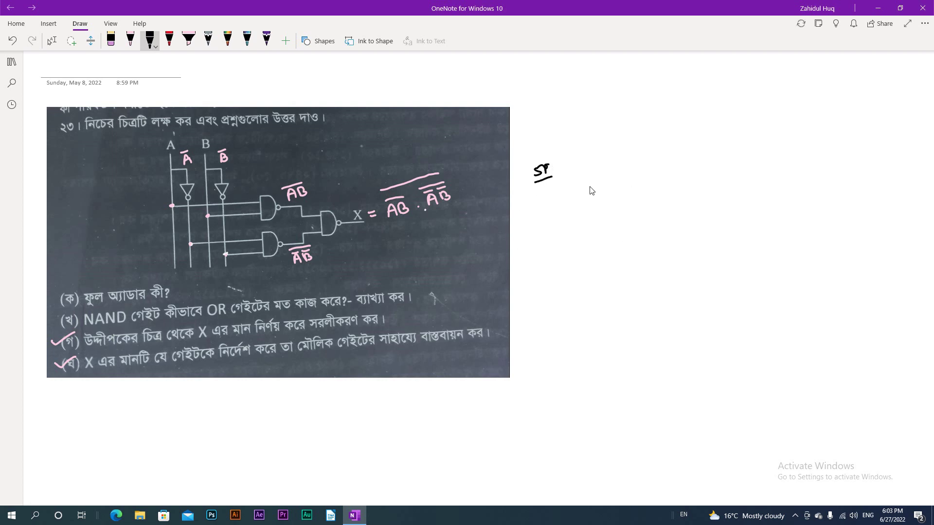
{"action": "mouse_move", "coordinate": [573, 179]}
{"action": "left_mouse_down"}
{"action": "mouse_move", "coordinate": [579, 187]}
{"action": "mouse_move", "coordinate": [618, 177]}
{"action": "mouse_move", "coordinate": [633, 187]}
{"action": "mouse_move", "coordinate": [634, 172]}
{"action": "mouse_move", "coordinate": [665, 183]}
{"action": "mouse_move", "coordinate": [662, 171]}
{"action": "mouse_move", "coordinate": [673, 184]}
{"action": "mouse_move", "coordinate": [683, 166]}
{"action": "left_mouse_up"}
{"action": "left_click", "coordinate": [608, 159]}
{"action": "left_click_drag", "start_coordinate": [608, 159], "coordinate": [685, 159]}
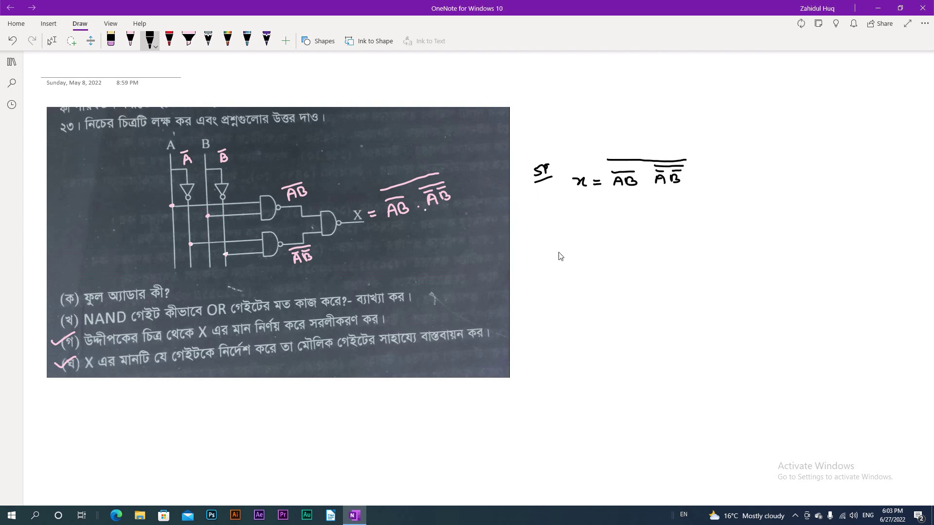
Write the De Morgan second line, double-overlined AB plus ĀB̄, and add the first line's dot
{"action": "left_click_drag", "start_coordinate": [596, 209], "coordinate": [604, 214]}
{"action": "left_click", "coordinate": [617, 209]}
{"action": "mouse_move", "coordinate": [615, 219]}
{"action": "left_mouse_down"}
{"action": "mouse_move", "coordinate": [627, 219]}
{"action": "mouse_move", "coordinate": [633, 198]}
{"action": "left_mouse_up"}
{"action": "left_click", "coordinate": [644, 184]}
{"action": "left_click_drag", "start_coordinate": [645, 210], "coordinate": [674, 219]}
{"action": "mouse_move", "coordinate": [666, 208]}
{"action": "left_mouse_down"}
{"action": "mouse_move", "coordinate": [681, 221]}
{"action": "mouse_move", "coordinate": [688, 208]}
{"action": "left_mouse_up"}
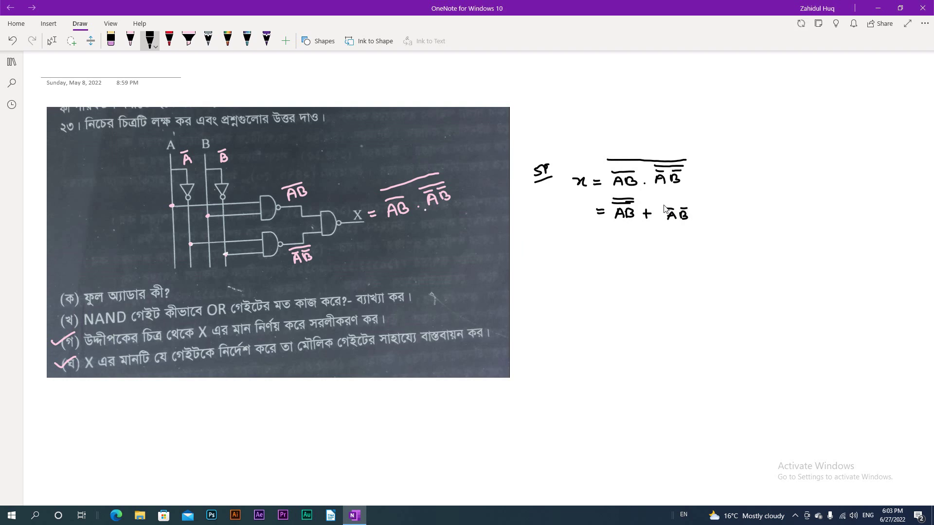
Double-bar the second-line ĀB̄ and write the third line = AB + ĀB̄
{"action": "left_click_drag", "start_coordinate": [664, 200], "coordinate": [691, 202]}
{"action": "left_click_drag", "start_coordinate": [598, 245], "coordinate": [624, 247]}
{"action": "mouse_move", "coordinate": [629, 241]}
{"action": "left_mouse_down"}
{"action": "mouse_move", "coordinate": [629, 250]}
{"action": "mouse_move", "coordinate": [649, 251]}
{"action": "left_mouse_up"}
{"action": "mouse_move", "coordinate": [645, 246]}
{"action": "left_mouse_down"}
{"action": "mouse_move", "coordinate": [669, 251]}
{"action": "mouse_move", "coordinate": [665, 238]}
{"action": "left_mouse_up"}
{"action": "mouse_move", "coordinate": [672, 241]}
{"action": "left_mouse_down"}
{"action": "mouse_move", "coordinate": [672, 250]}
{"action": "mouse_move", "coordinate": [680, 246]}
{"action": "mouse_move", "coordinate": [673, 250]}
{"action": "mouse_move", "coordinate": [681, 237]}
{"action": "left_mouse_up"}
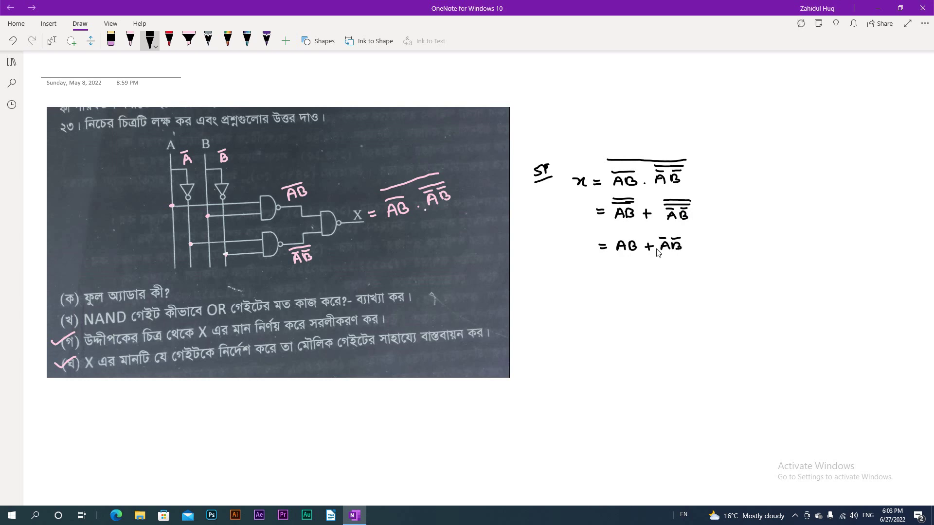
Conclude with = overline(A⊕B), then underline X and মৌলিক in question (ঘ)
{"action": "left_click_drag", "start_coordinate": [601, 271], "coordinate": [609, 271]}
{"action": "left_click_drag", "start_coordinate": [602, 274], "coordinate": [635, 275]}
{"action": "mouse_move", "coordinate": [644, 276]}
{"action": "left_mouse_down"}
{"action": "mouse_move", "coordinate": [662, 279]}
{"action": "mouse_move", "coordinate": [667, 263]}
{"action": "left_mouse_up"}
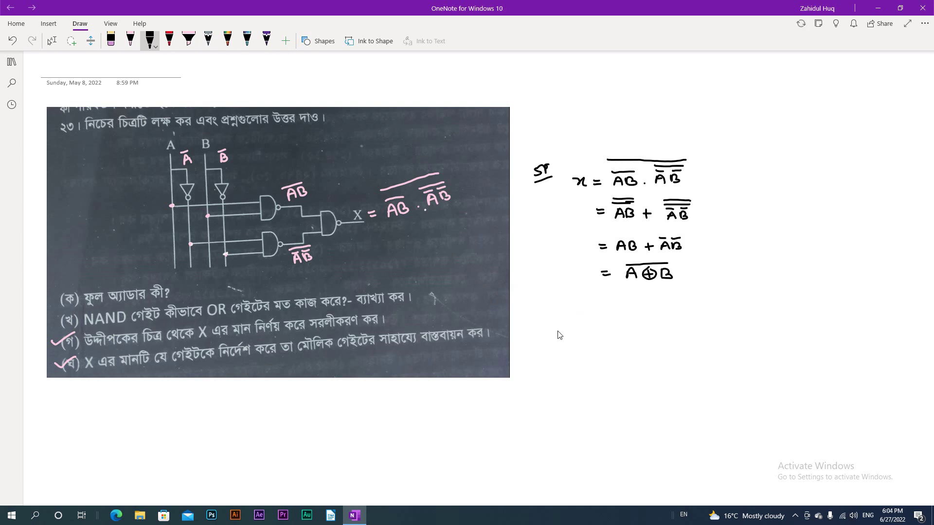
{"action": "left_click_drag", "start_coordinate": [83, 368], "coordinate": [94, 370]}
{"action": "left_click_drag", "start_coordinate": [367, 357], "coordinate": [373, 355]}
Below the photo, write the heading ঘ) with inputs A and B and draw their vertical lines
{"action": "scroll", "coordinate": [569, 346], "scroll_direction": "down", "scroll_amount": 4}
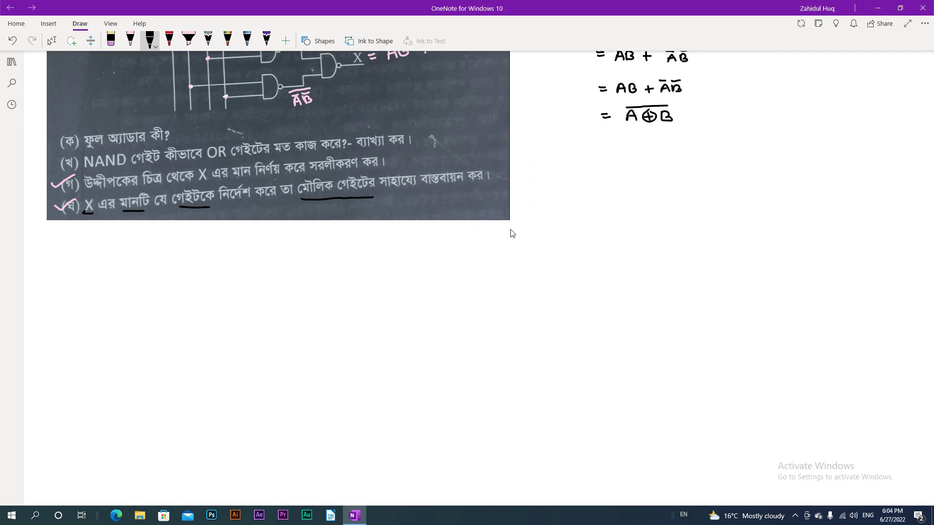
{"action": "left_click_drag", "start_coordinate": [292, 248], "coordinate": [308, 259]}
{"action": "left_click_drag", "start_coordinate": [350, 263], "coordinate": [417, 265]}
{"action": "left_click_drag", "start_coordinate": [357, 271], "coordinate": [351, 398]}
Add inverter branches labelled Ā and B̄ to lines A and B, and run a wire right from line A
{"action": "left_click_drag", "start_coordinate": [416, 272], "coordinate": [402, 398]}
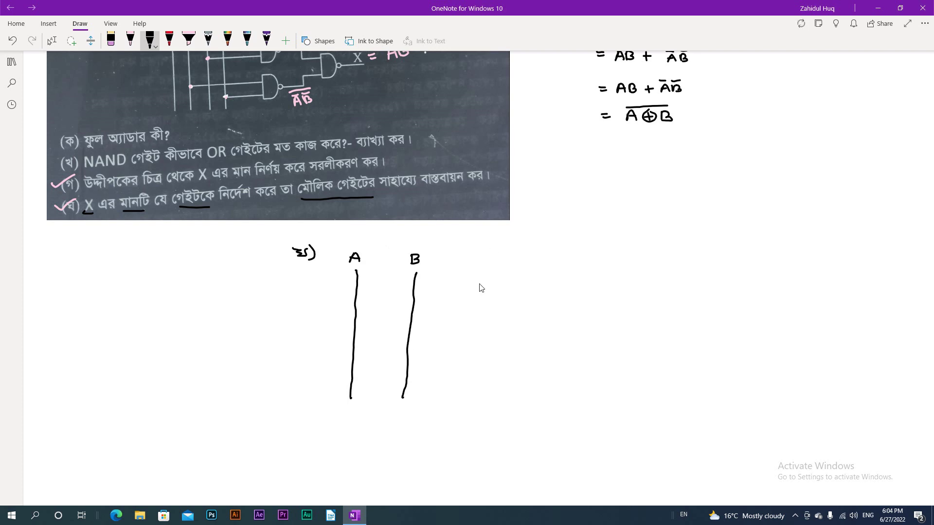
{"action": "left_click", "coordinate": [358, 284]}
{"action": "mouse_move", "coordinate": [358, 285]}
{"action": "left_mouse_down"}
{"action": "mouse_move", "coordinate": [370, 294]}
{"action": "mouse_move", "coordinate": [355, 398]}
{"action": "left_mouse_up"}
{"action": "mouse_move", "coordinate": [416, 289]}
{"action": "left_mouse_down"}
{"action": "mouse_move", "coordinate": [433, 303]}
{"action": "mouse_move", "coordinate": [422, 305]}
{"action": "mouse_move", "coordinate": [434, 303]}
{"action": "mouse_move", "coordinate": [414, 393]}
{"action": "left_mouse_up"}
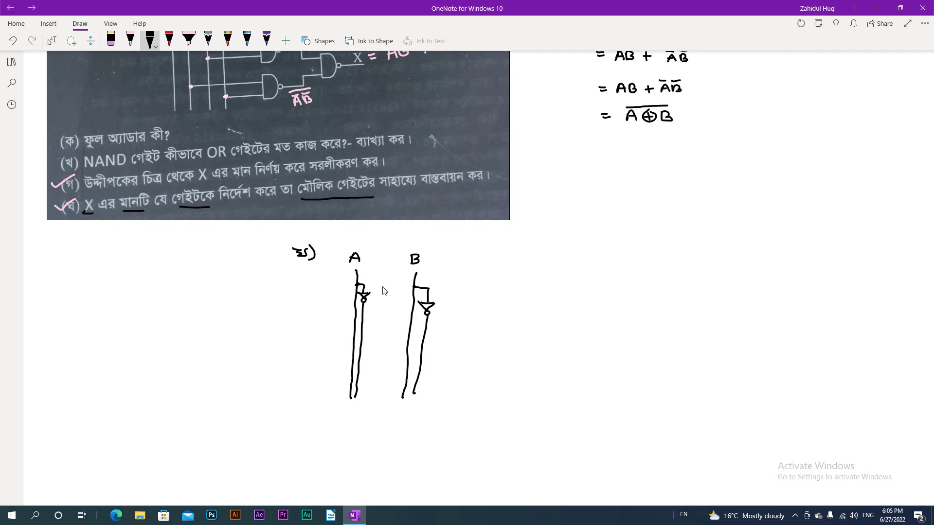
{"action": "mouse_move", "coordinate": [366, 286]}
{"action": "left_mouse_down"}
{"action": "mouse_move", "coordinate": [375, 272]}
{"action": "mouse_move", "coordinate": [428, 286]}
{"action": "mouse_move", "coordinate": [436, 272]}
{"action": "left_mouse_up"}
{"action": "left_click_drag", "start_coordinate": [355, 321], "coordinate": [483, 322]}
Draw the B wire into an AND gate labelled A, B, plus two lower wires from A and B̄
{"action": "left_click", "coordinate": [410, 334]}
{"action": "mouse_move", "coordinate": [409, 334]}
{"action": "left_mouse_down"}
{"action": "mouse_move", "coordinate": [486, 334]}
{"action": "mouse_move", "coordinate": [463, 310]}
{"action": "mouse_move", "coordinate": [466, 318]}
{"action": "left_mouse_up"}
{"action": "mouse_move", "coordinate": [460, 314]}
{"action": "left_mouse_down"}
{"action": "mouse_move", "coordinate": [460, 345]}
{"action": "mouse_move", "coordinate": [536, 328]}
{"action": "mouse_move", "coordinate": [507, 317]}
{"action": "mouse_move", "coordinate": [518, 315]}
{"action": "mouse_move", "coordinate": [515, 322]}
{"action": "left_mouse_up"}
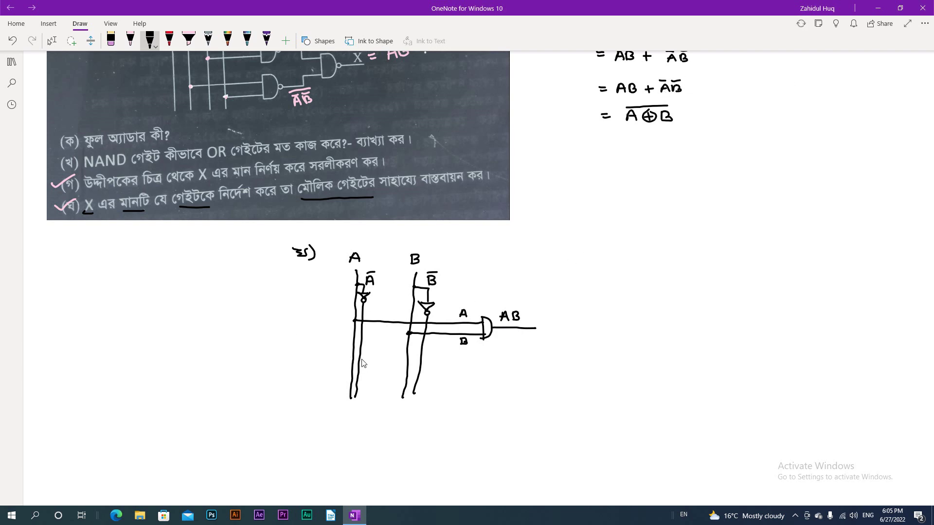
{"action": "left_click_drag", "start_coordinate": [363, 359], "coordinate": [483, 361]}
{"action": "mouse_move", "coordinate": [420, 373]}
{"action": "left_mouse_down"}
{"action": "mouse_move", "coordinate": [484, 374]}
{"action": "mouse_move", "coordinate": [448, 356]}
{"action": "mouse_move", "coordinate": [453, 349]}
{"action": "left_mouse_up"}
Label the lower AND output ĀB̄, feed both outputs to an OR gate, and label it AB + ĀB̄
{"action": "mouse_move", "coordinate": [450, 382]}
{"action": "left_mouse_down"}
{"action": "mouse_move", "coordinate": [483, 379]}
{"action": "mouse_move", "coordinate": [496, 364]}
{"action": "mouse_move", "coordinate": [482, 377]}
{"action": "mouse_move", "coordinate": [543, 364]}
{"action": "mouse_move", "coordinate": [521, 389]}
{"action": "mouse_move", "coordinate": [517, 375]}
{"action": "left_mouse_up"}
{"action": "left_click_drag", "start_coordinate": [526, 380], "coordinate": [526, 388]}
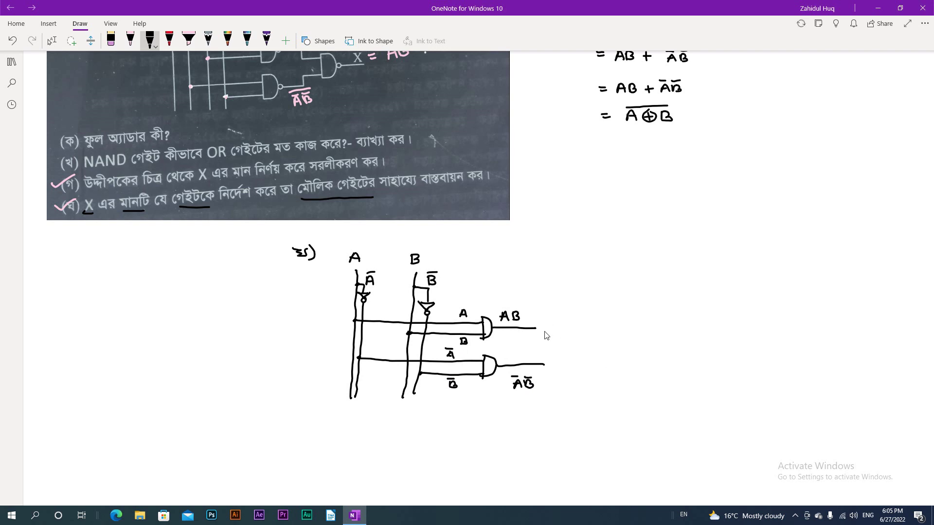
{"action": "mouse_move", "coordinate": [533, 329]}
{"action": "left_mouse_down"}
{"action": "mouse_move", "coordinate": [551, 344]}
{"action": "mouse_move", "coordinate": [547, 366]}
{"action": "mouse_move", "coordinate": [545, 341]}
{"action": "mouse_move", "coordinate": [605, 352]}
{"action": "mouse_move", "coordinate": [629, 347]}
{"action": "left_mouse_up"}
{"action": "mouse_move", "coordinate": [623, 343]}
{"action": "left_mouse_down"}
{"action": "mouse_move", "coordinate": [642, 351]}
{"action": "mouse_move", "coordinate": [640, 338]}
{"action": "left_mouse_up"}
{"action": "mouse_move", "coordinate": [650, 343]}
{"action": "left_mouse_down"}
{"action": "mouse_move", "coordinate": [649, 350]}
{"action": "mouse_move", "coordinate": [657, 340]}
{"action": "left_mouse_up"}
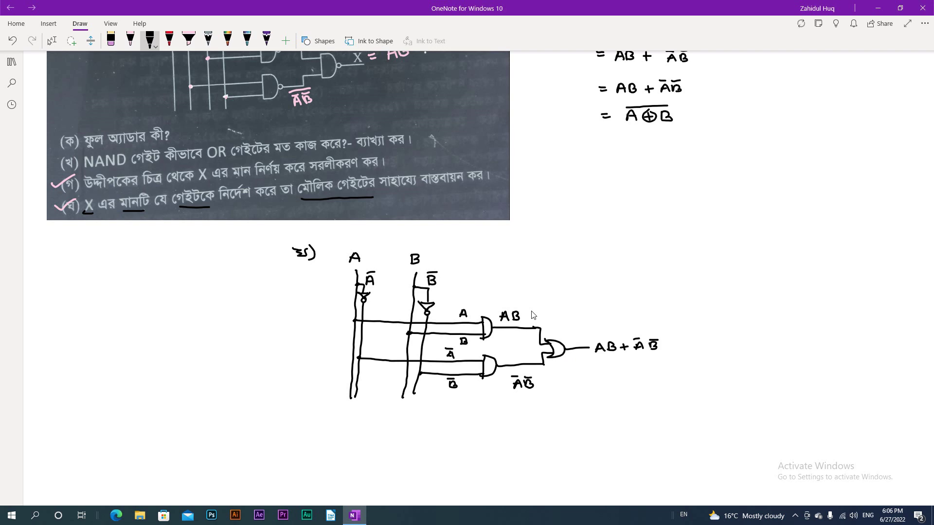
{"action": "scroll", "coordinate": [729, 238], "scroll_direction": "up", "scroll_amount": 3}
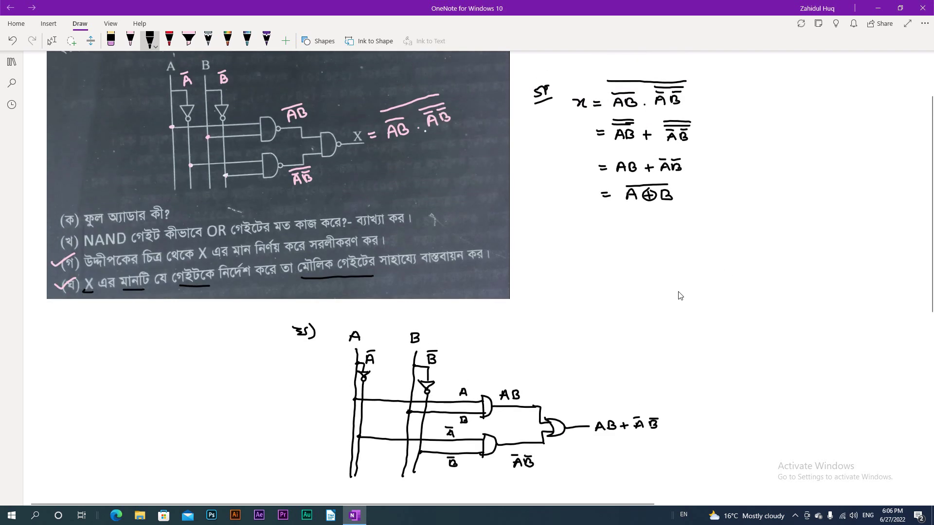